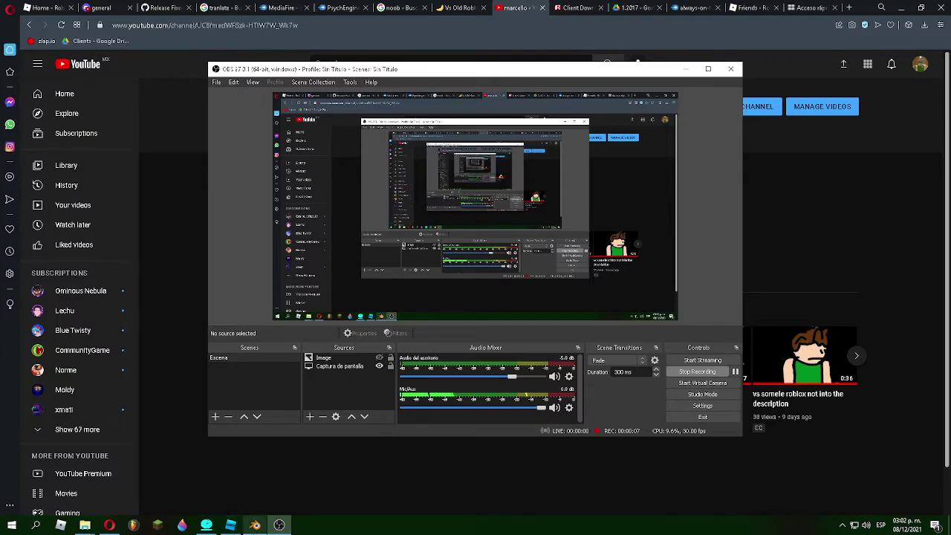
- Switch to Blender and delete the red cube and the yellow brim piece from the scene
click(254, 525)
mouse_move(279, 138)
mouse_down()
mouse_move(520, 349)
mouse_move(376, 347)
mouse_up()
mouse_move(235, 330)
mouse_down()
mouse_move(616, 408)
mouse_move(273, 362)
mouse_up()
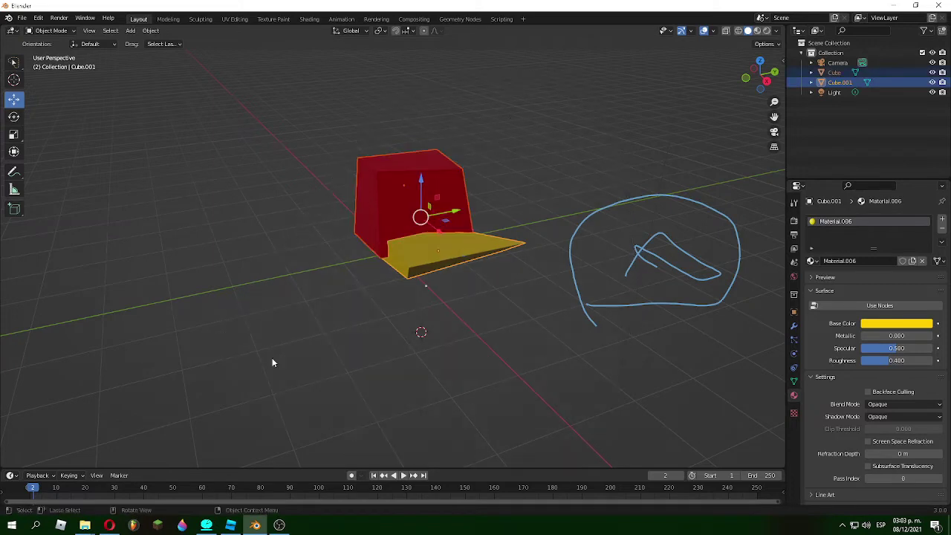
right_click(404, 239)
right_click(387, 253)
click(353, 253)
right_click(336, 298)
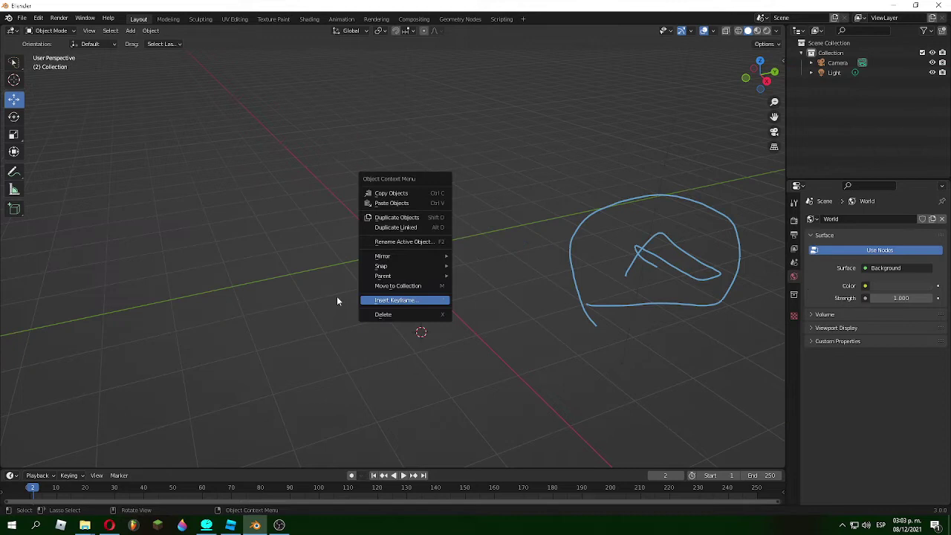
- Scale the camera and light together, leaving the object context menu unused
key(w)
key(s)
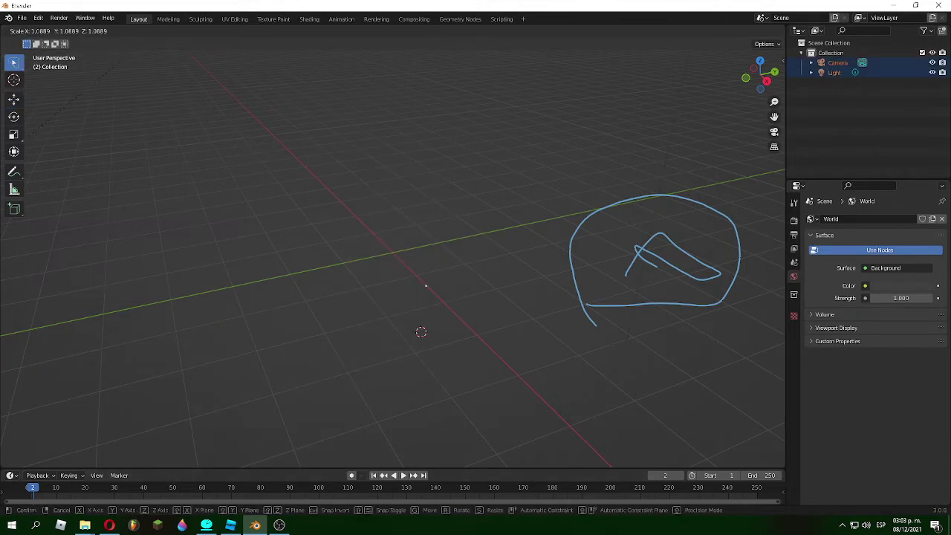
click(258, 269)
key(w)
right_click(325, 283)
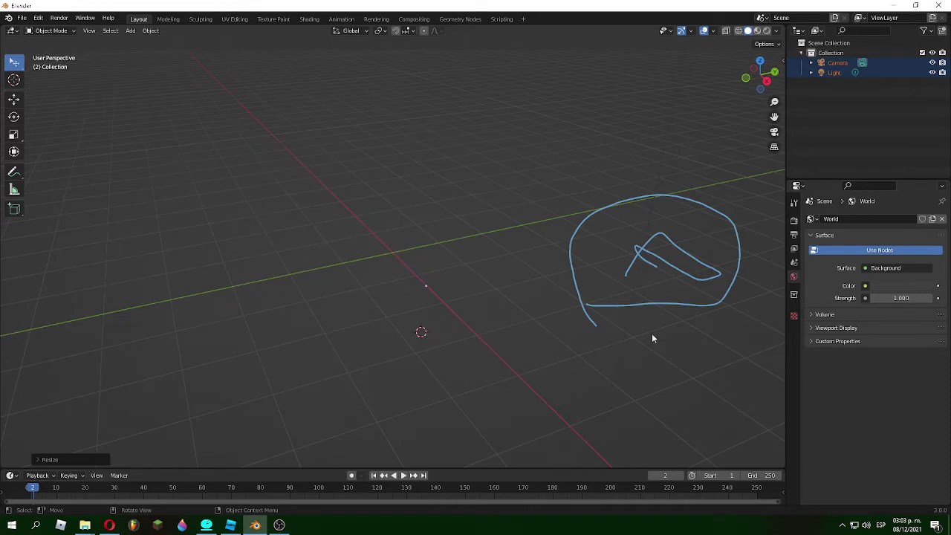
right_click(433, 382)
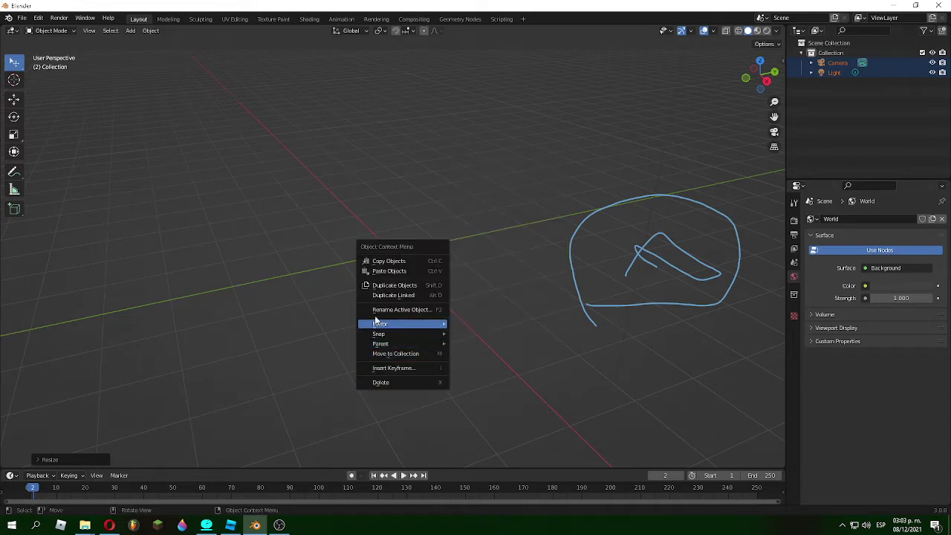
click(103, 153)
- Draw a tall, thin upright cube at the origin with the Add Cube tool, and deselect it
click(14, 209)
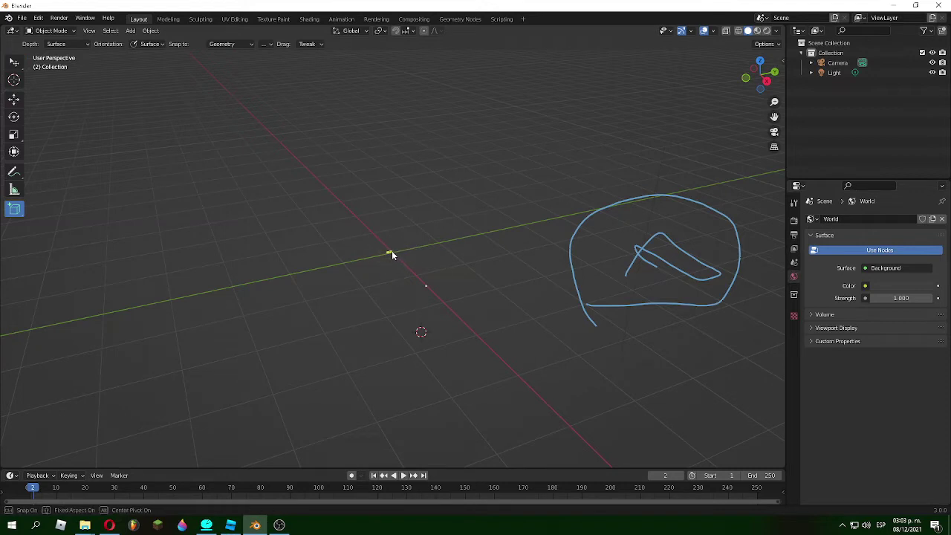
drag(391, 250, 387, 252)
click(398, 137)
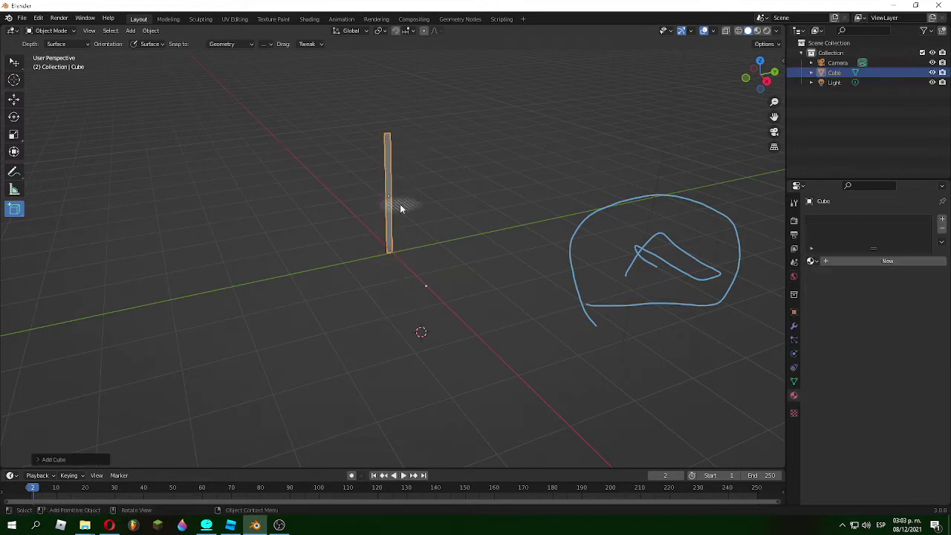
click(305, 271)
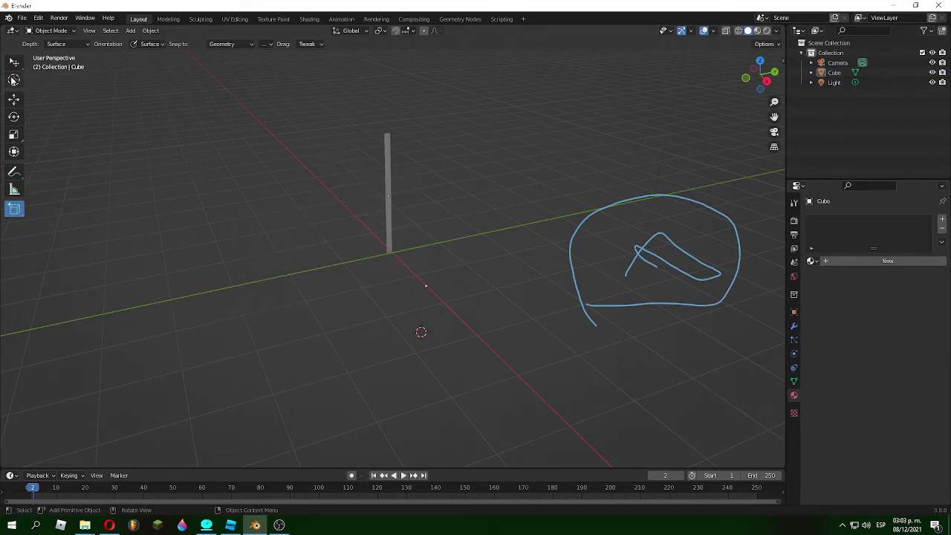
- Select the thin cube and move it freely to a spot high above the grid
click(14, 62)
click(389, 205)
key(g)
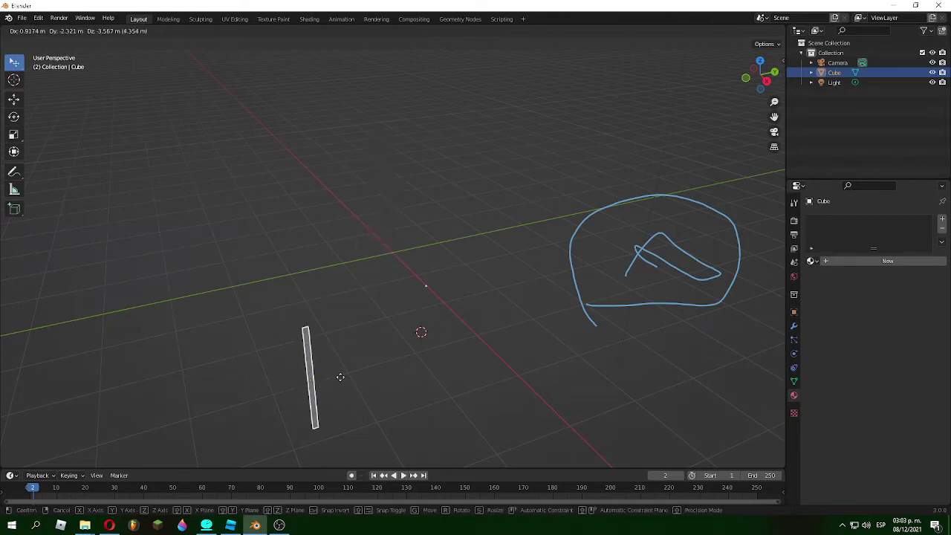
click(167, 162)
- Scale the thin cube down uniformly to a short stick
click(14, 99)
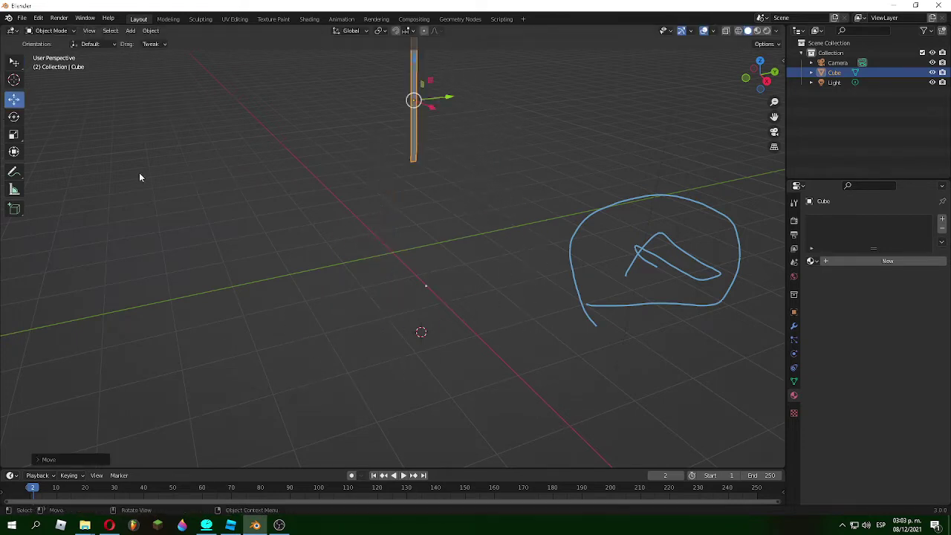
right_click(352, 299)
click(8, 133)
click(12, 63)
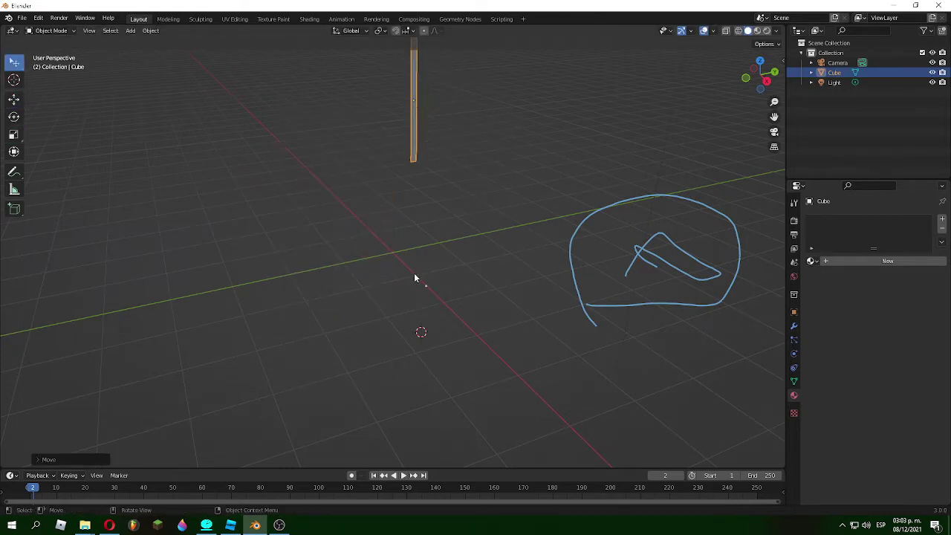
key(s)
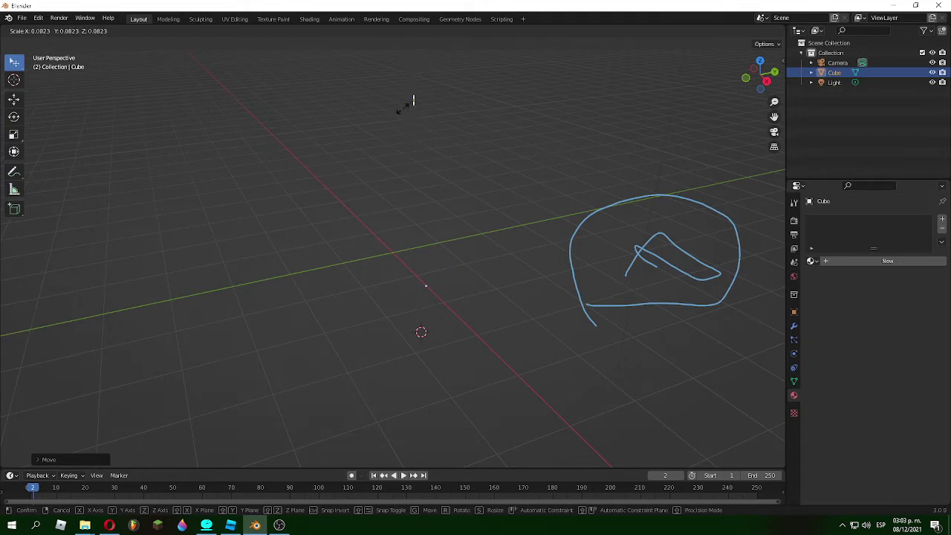
click(404, 140)
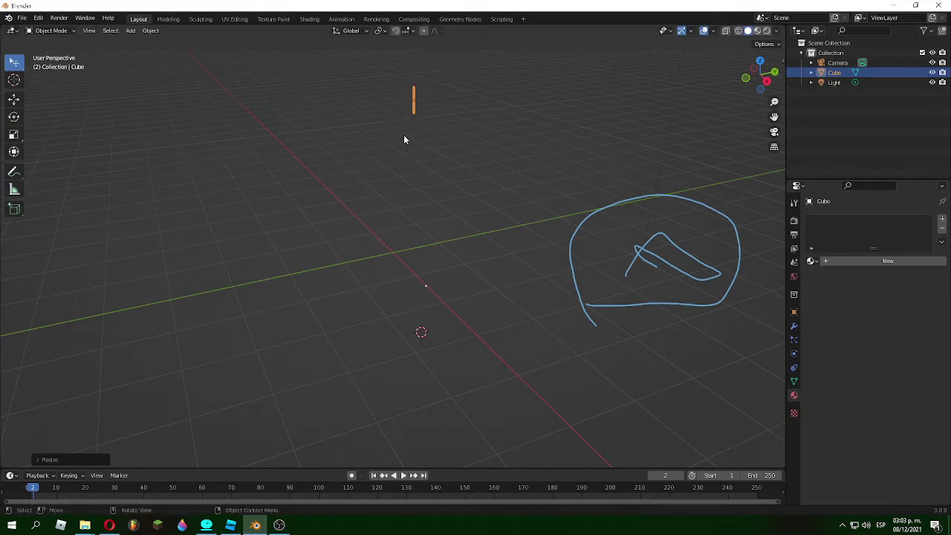
- Stretch the cube along the X and Y axes and enlarge it uniformly to form a solid block
click(14, 133)
drag(450, 99, 520, 104)
drag(432, 108, 472, 126)
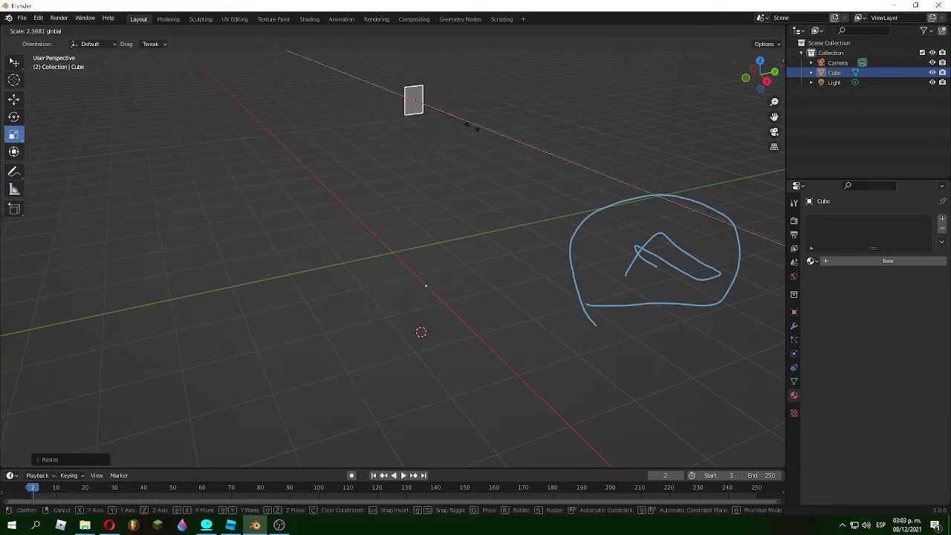
drag(548, 159, 10, 282)
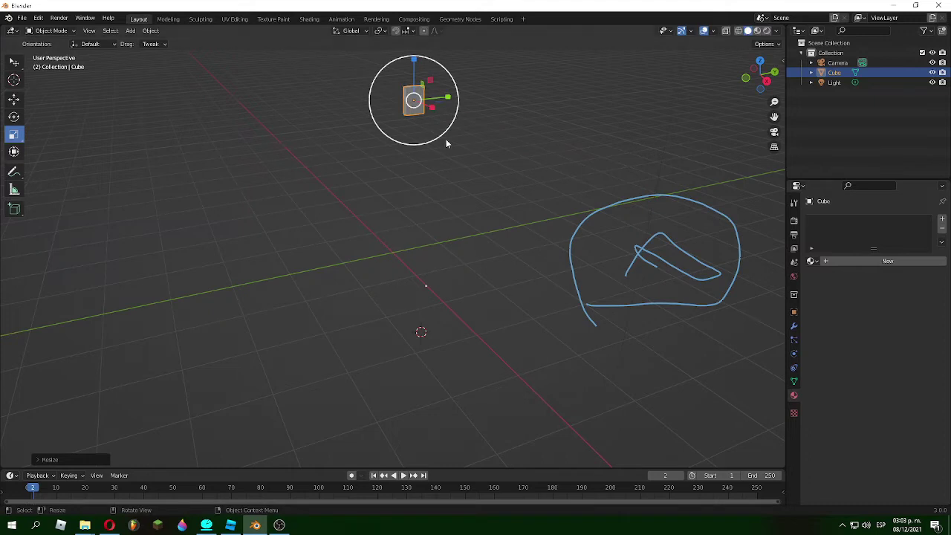
drag(445, 142, 503, 153)
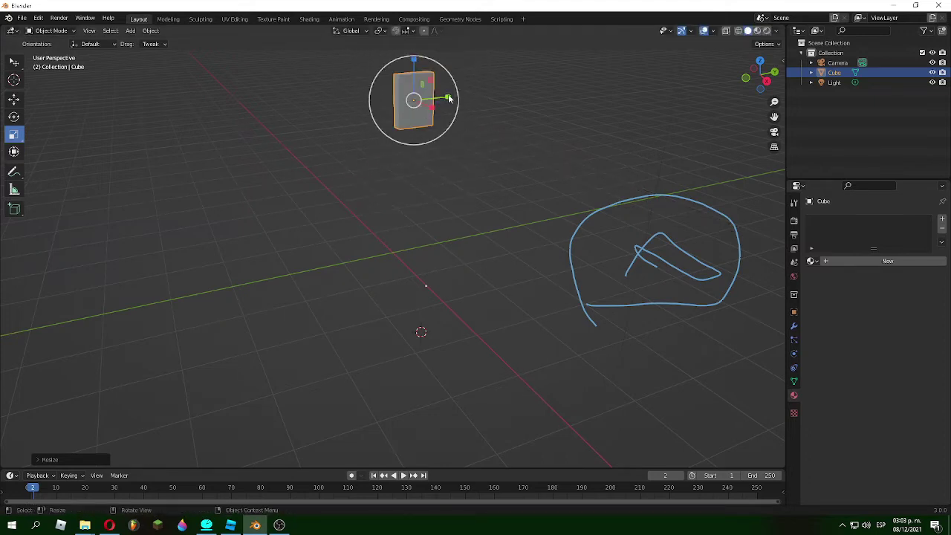
drag(446, 98, 494, 69)
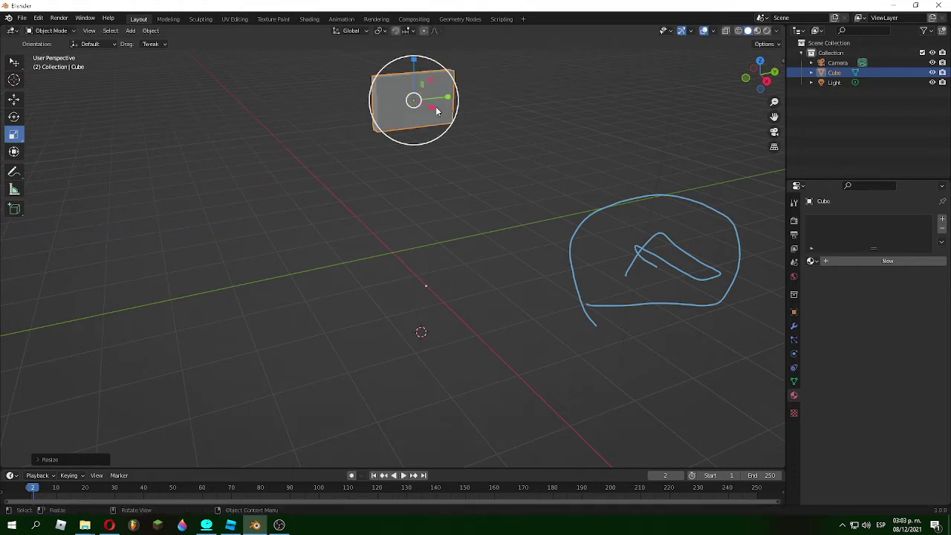
drag(432, 113, 606, 182)
drag(450, 97, 443, 98)
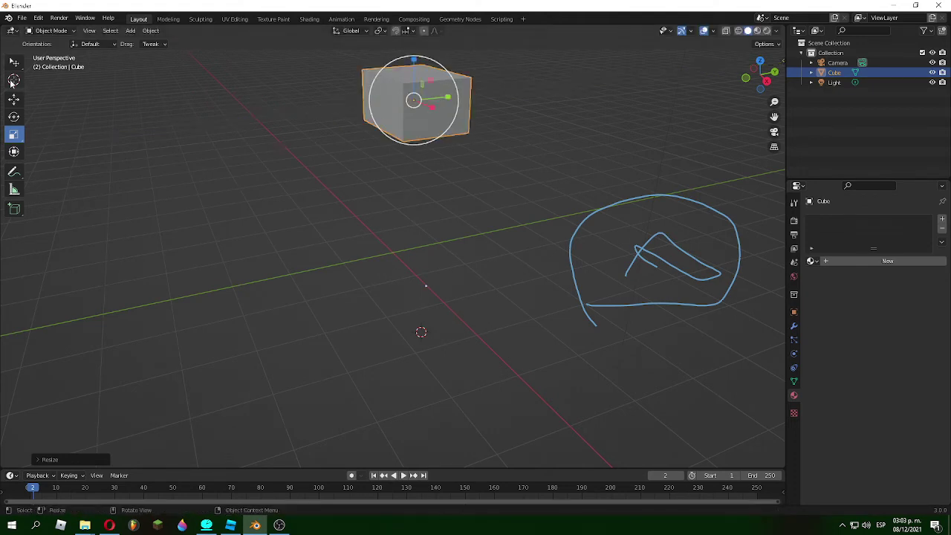
- Move the block down and back so it sits over the red X axis line behind the origin
click(13, 62)
key(g)
click(375, 210)
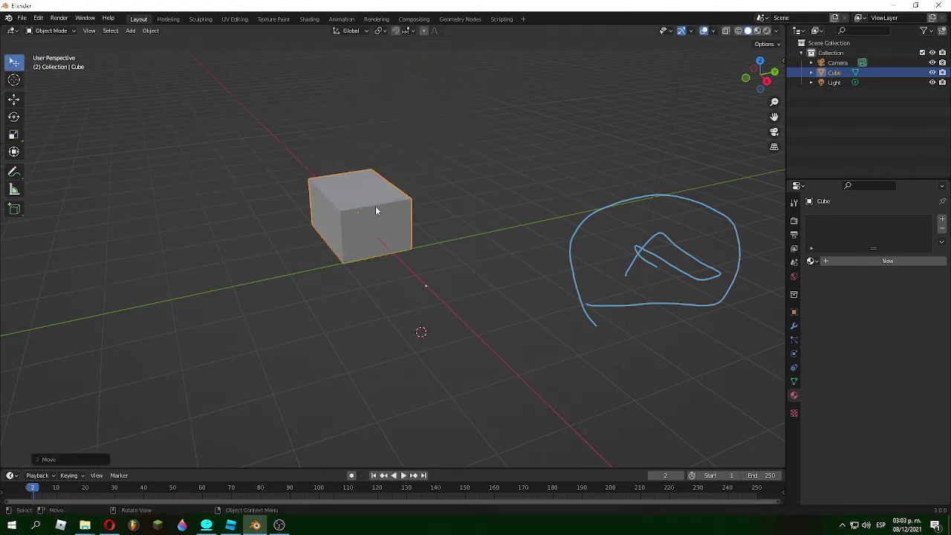
drag(350, 202, 385, 212)
- Paste a copy of the block, place it overlapping the original, and delete the copy
key(ctrl+c)
key(ctrl+v)
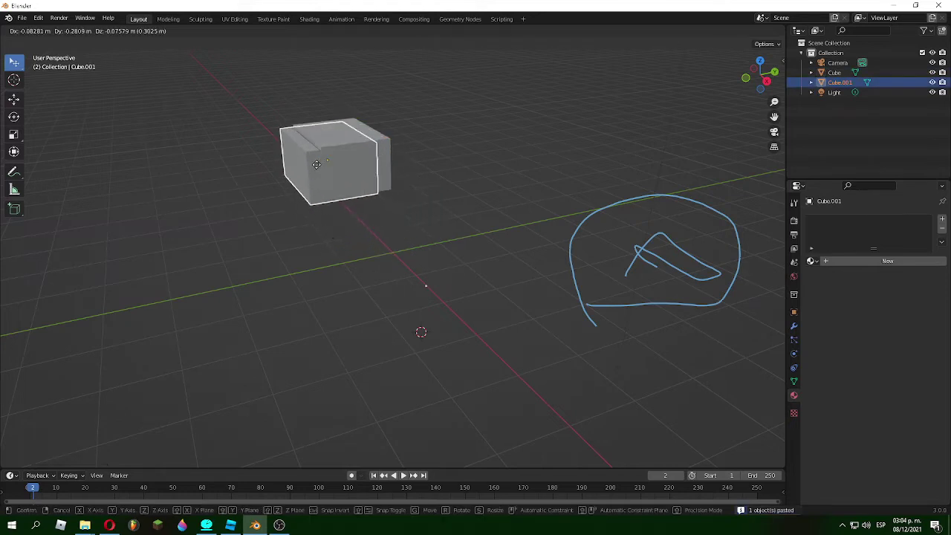
click(287, 151)
right_click(288, 141)
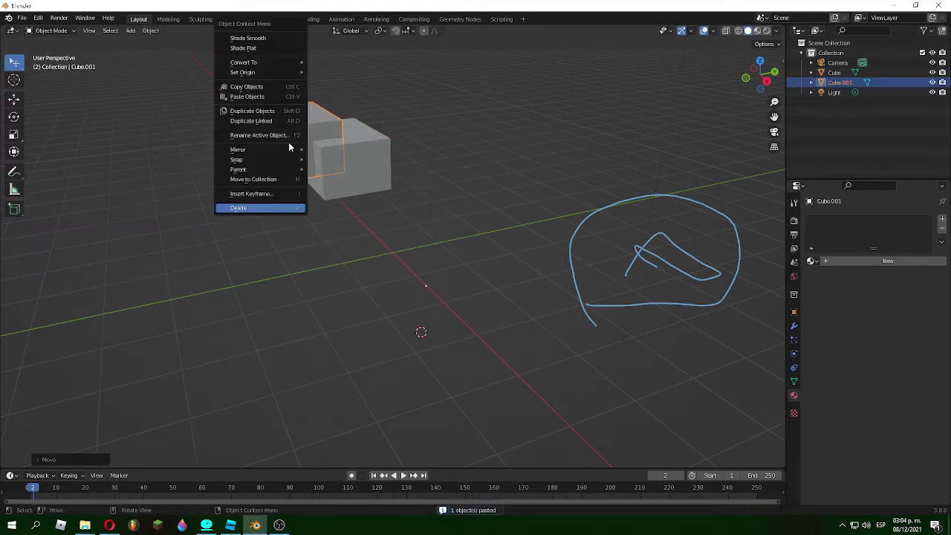
click(246, 215)
- Select the block and try out Sculpt Mode and Vertex Paint mode on it
click(322, 140)
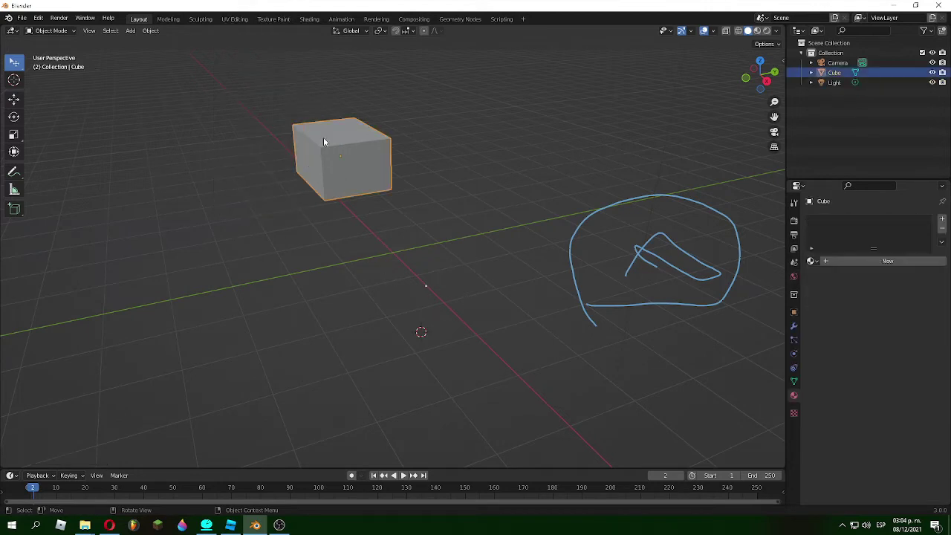
click(48, 32)
click(55, 63)
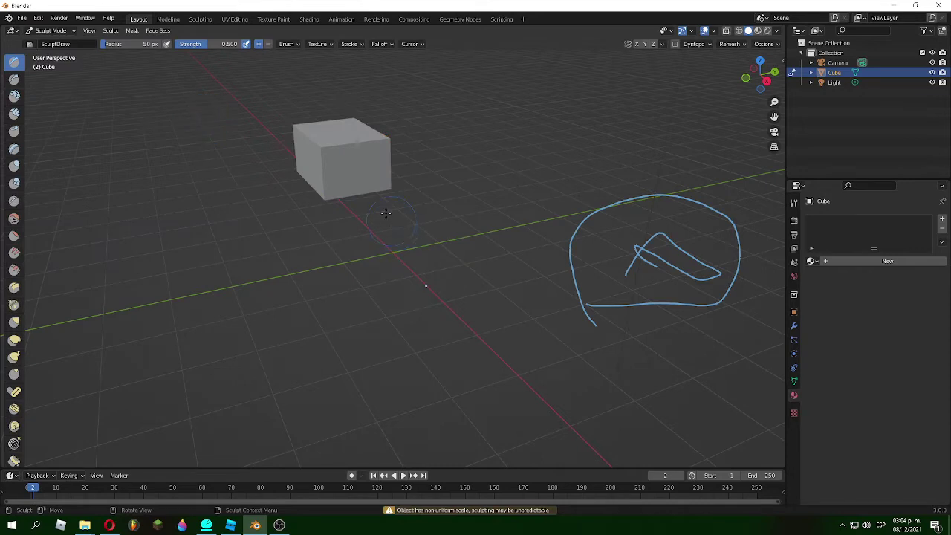
click(45, 31)
click(63, 77)
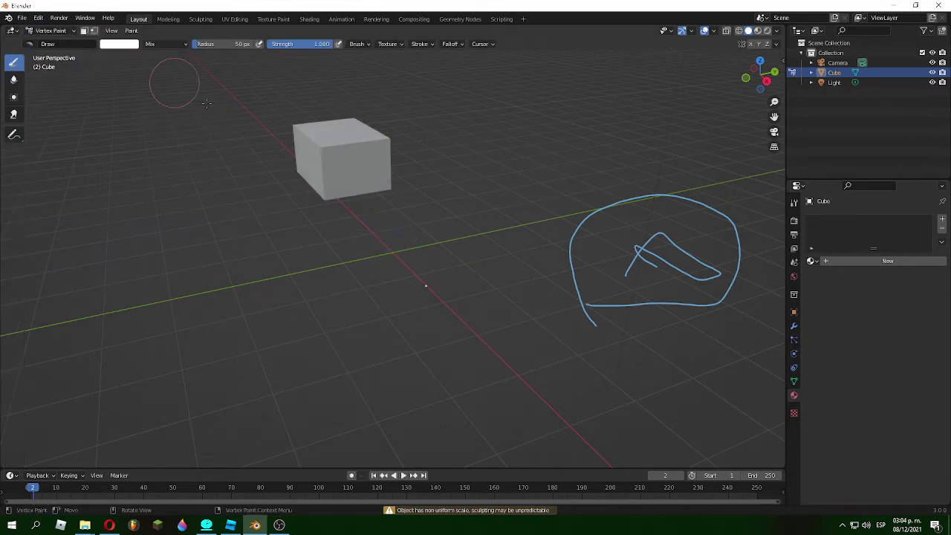
- Enter Edit Mode and pull the block's top corner vertices together into a narrow pyramid peak
click(60, 32)
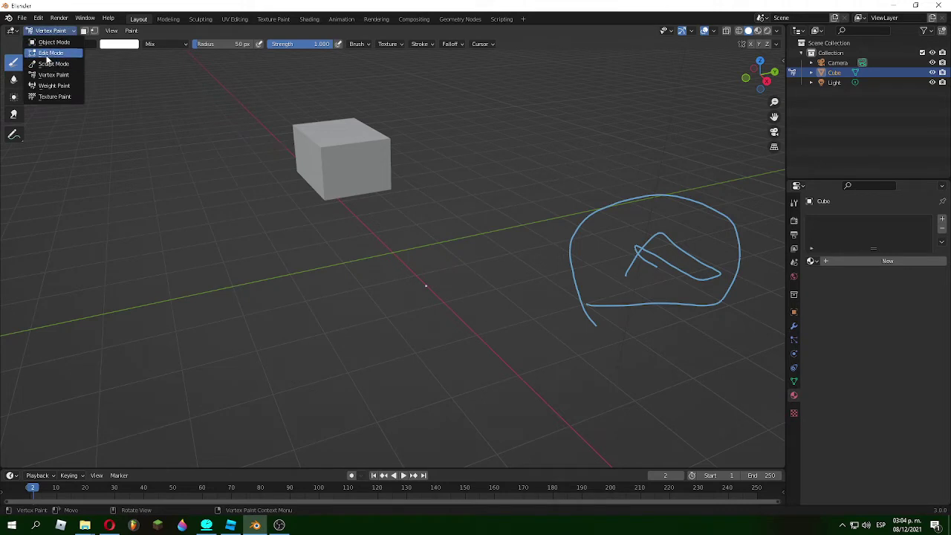
click(55, 55)
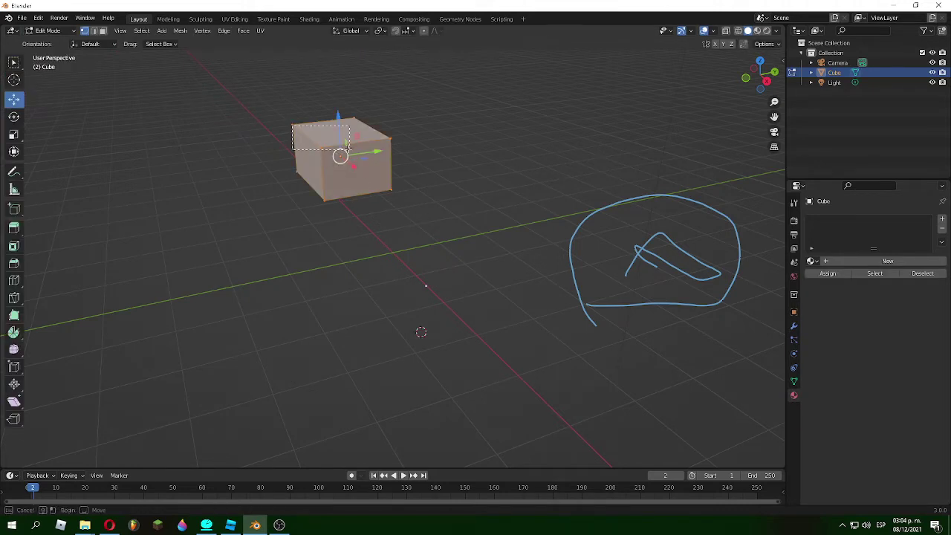
click(301, 149)
click(296, 128)
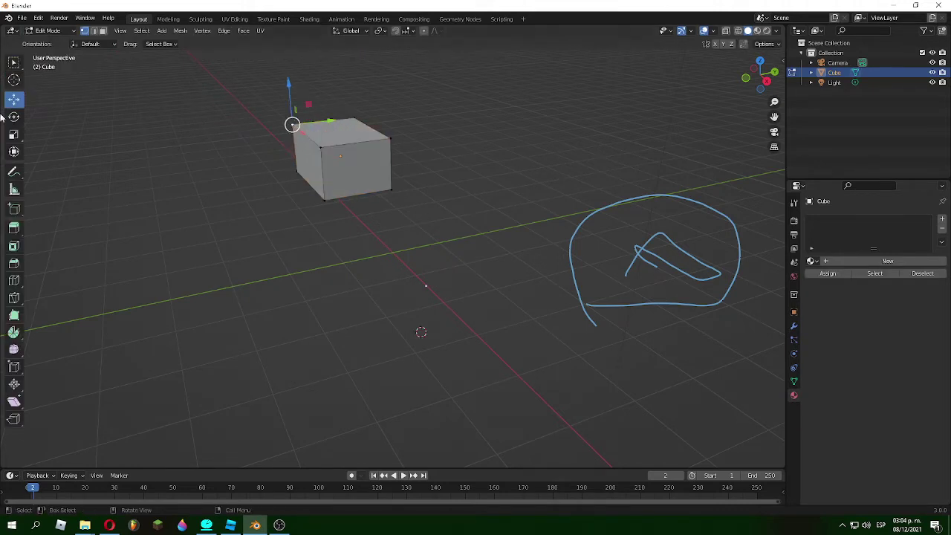
drag(292, 124, 339, 115)
click(388, 137)
drag(389, 136, 346, 127)
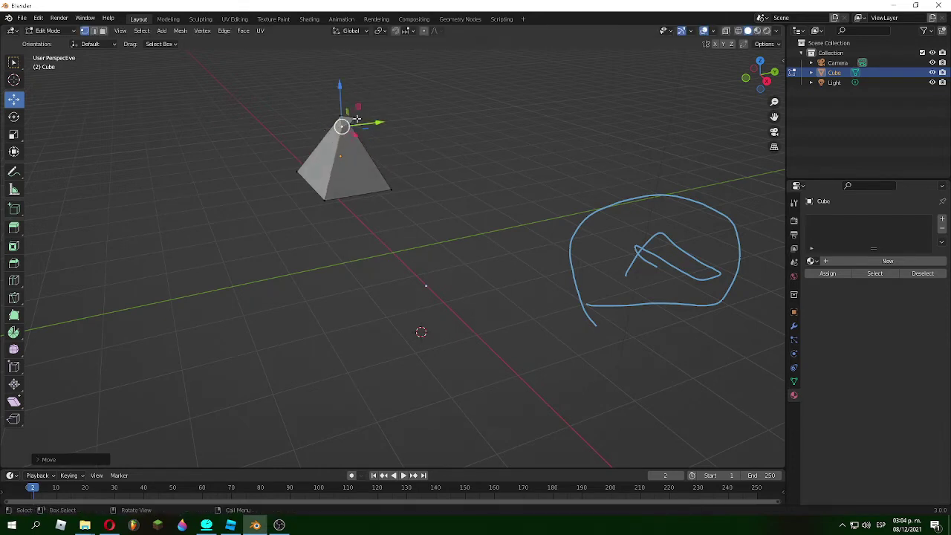
- Raise the pyramid's front base vertex above the peak and lift the base vertex on the Y-axis side
click(327, 199)
drag(325, 199, 323, 105)
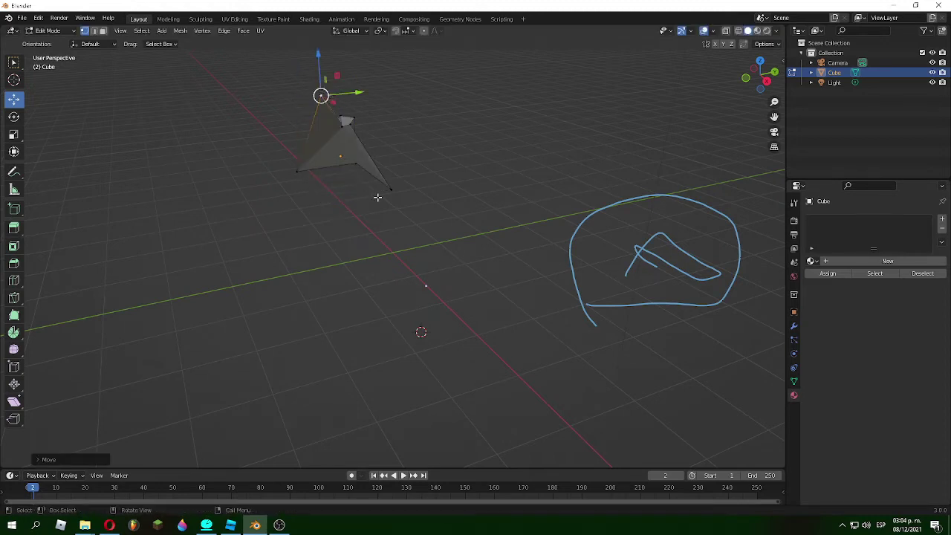
click(386, 189)
drag(387, 189, 381, 146)
- Move the far-left base vertex to the upper right of the mesh and shift the lowest remaining vertex slightly left
click(323, 173)
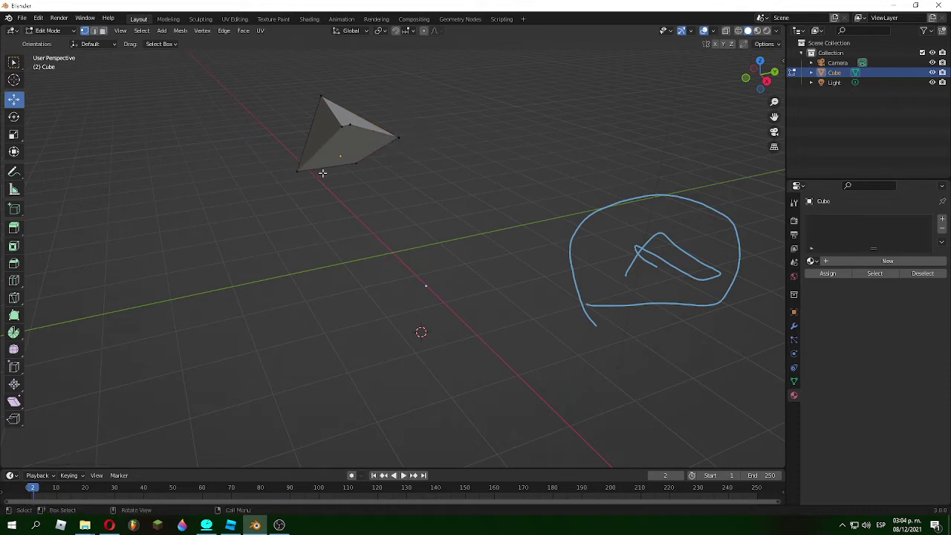
click(301, 173)
drag(301, 173, 427, 91)
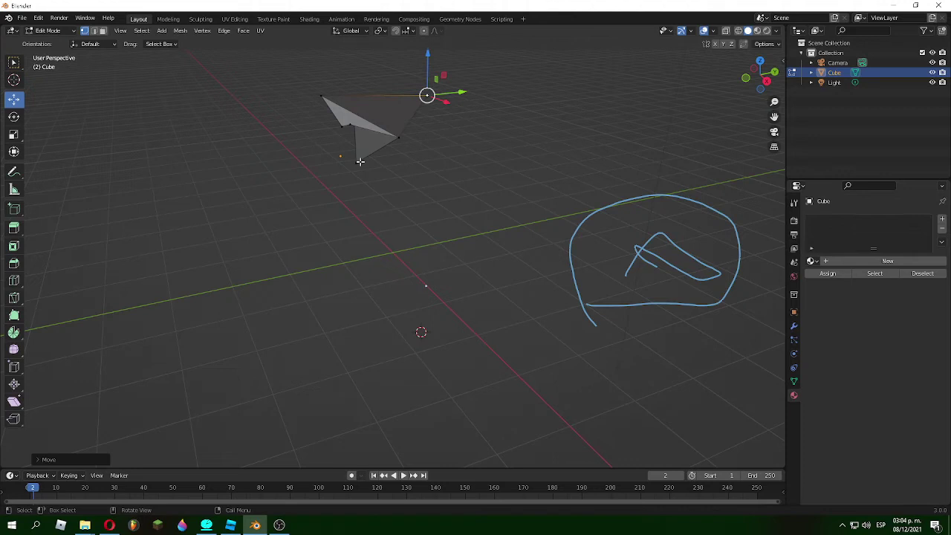
click(360, 161)
mouse_move(361, 161)
mouse_down()
mouse_move(524, 157)
mouse_move(326, 144)
mouse_move(342, 161)
mouse_up()
click(218, 183)
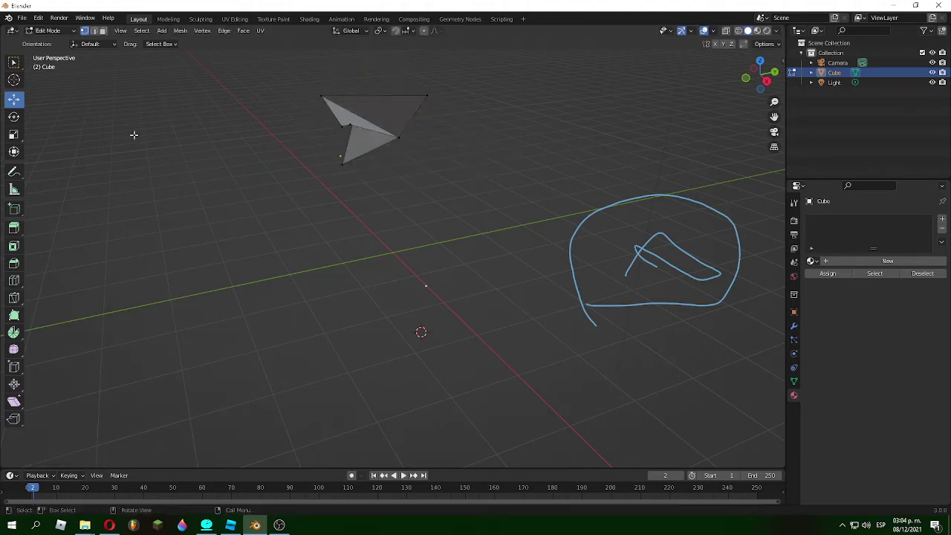
- Export the mesh as an FBX file named tutorial in the Downloads folder
click(23, 19)
key(Escape)
click(23, 20)
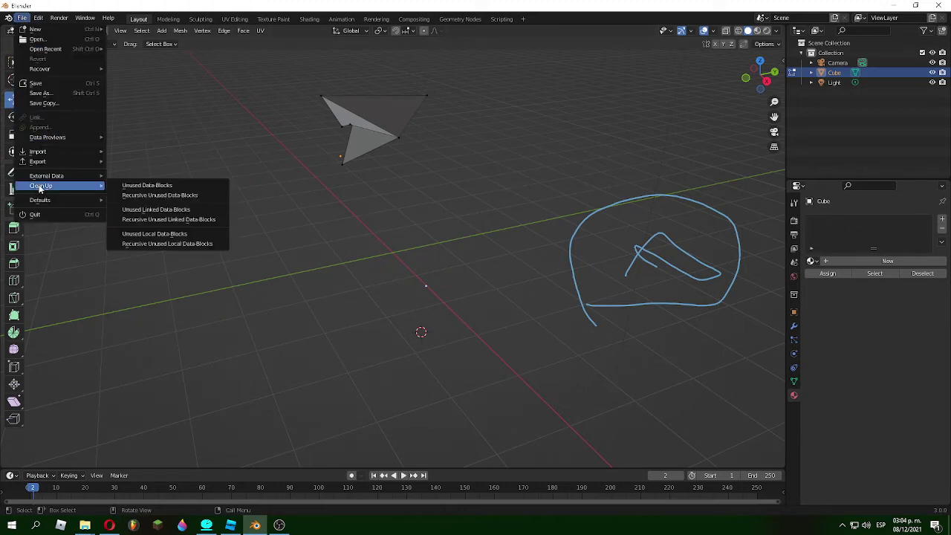
mouse_move(46, 162)
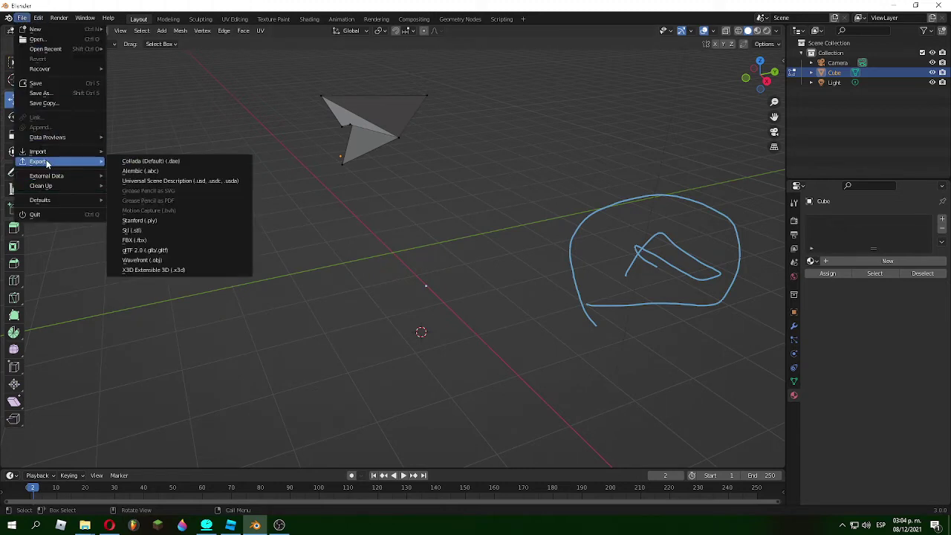
click(133, 241)
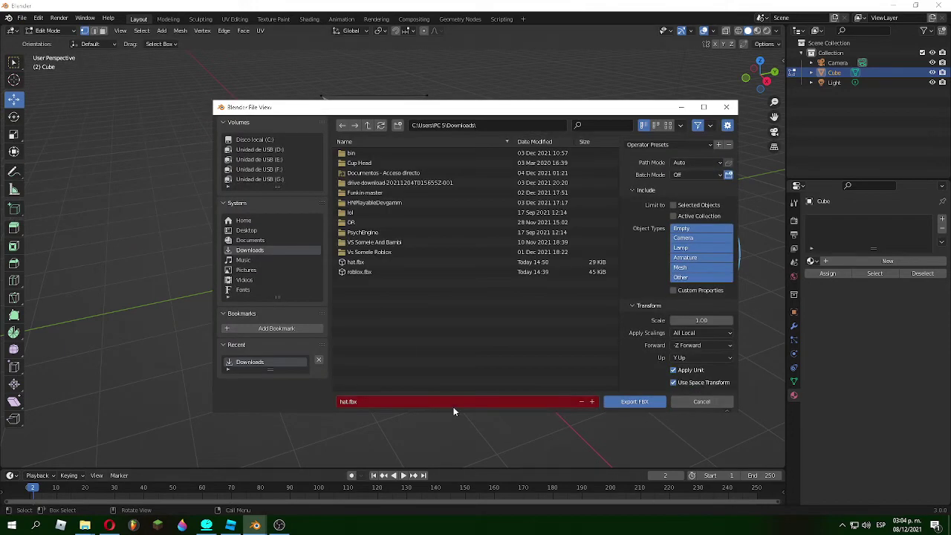
click(342, 402)
click(651, 403)
click(622, 404)
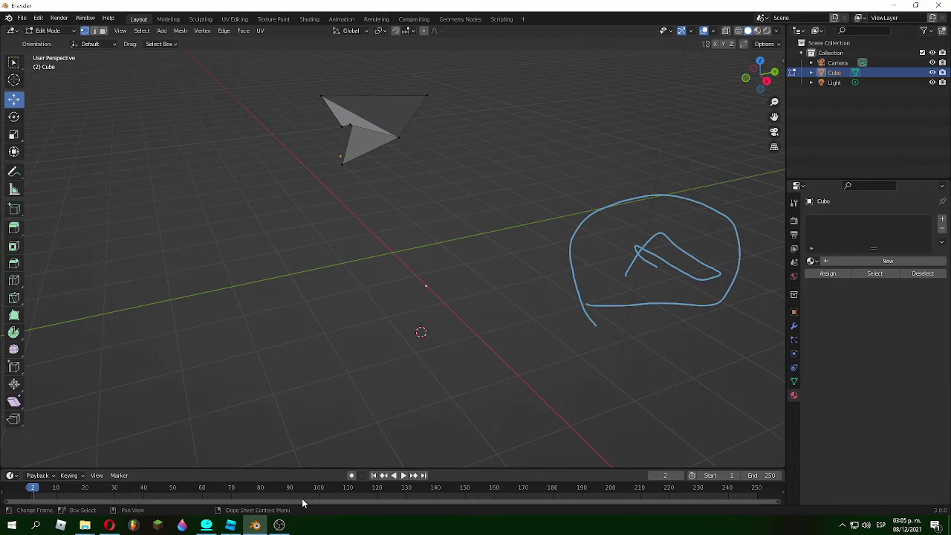
- Switch to Roblox Studio and insert a MeshPart on the baseplate near the dummy
click(231, 525)
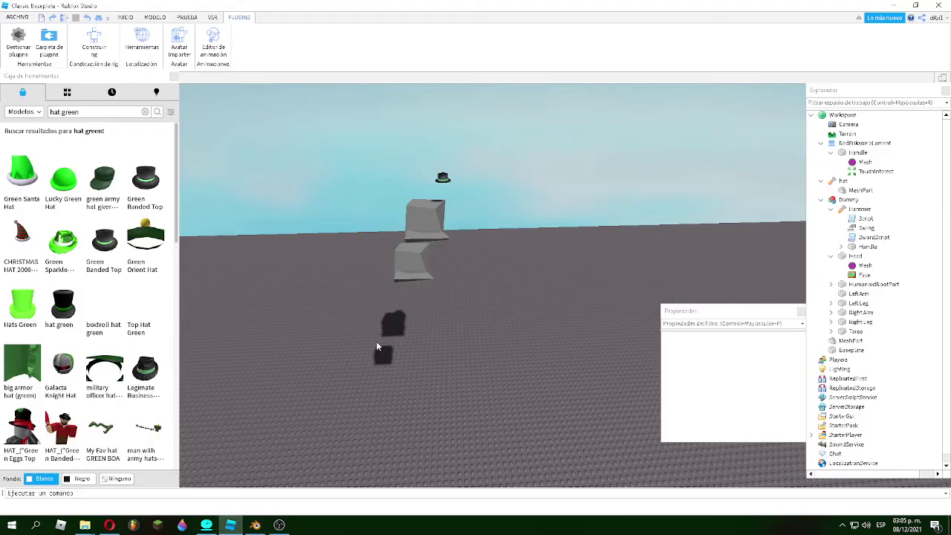
key(w)
right_drag(383, 334, 481, 358)
key(s)
right_click(527, 367)
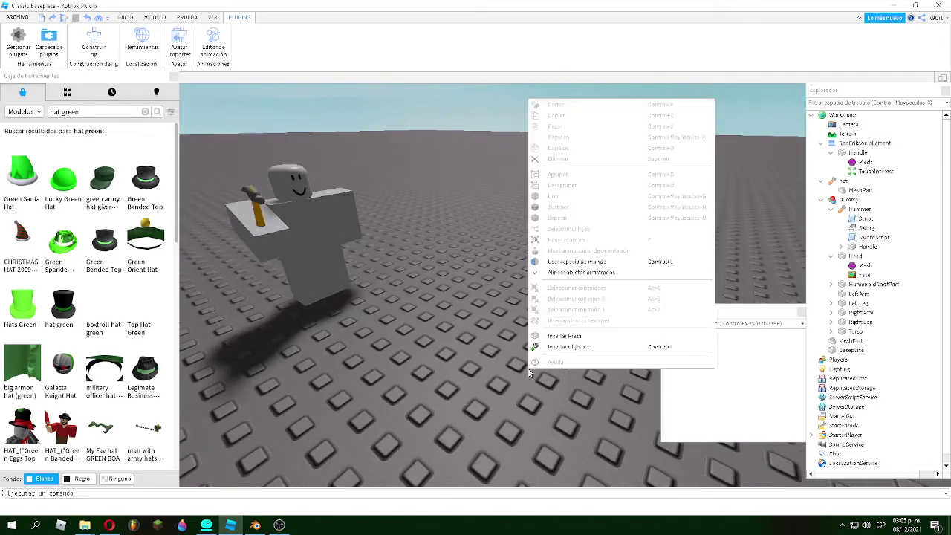
click(568, 346)
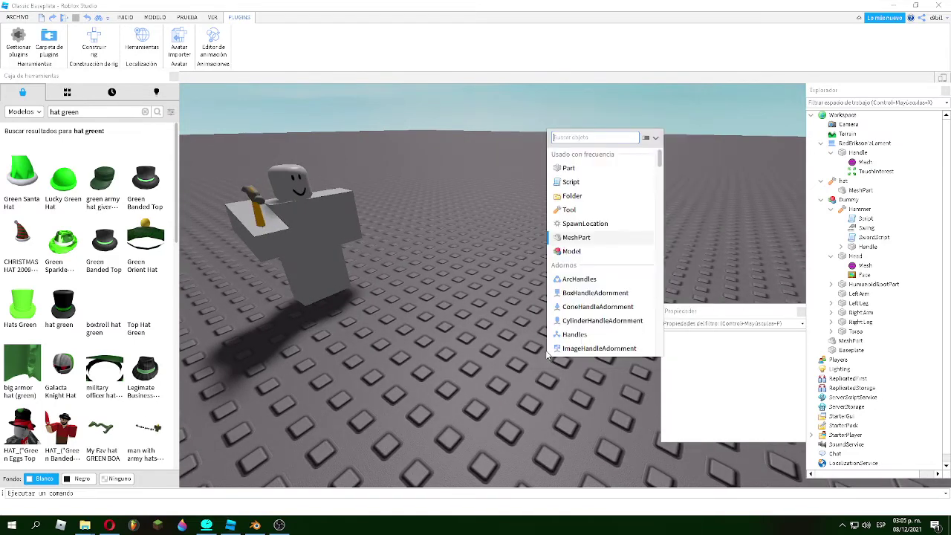
click(575, 239)
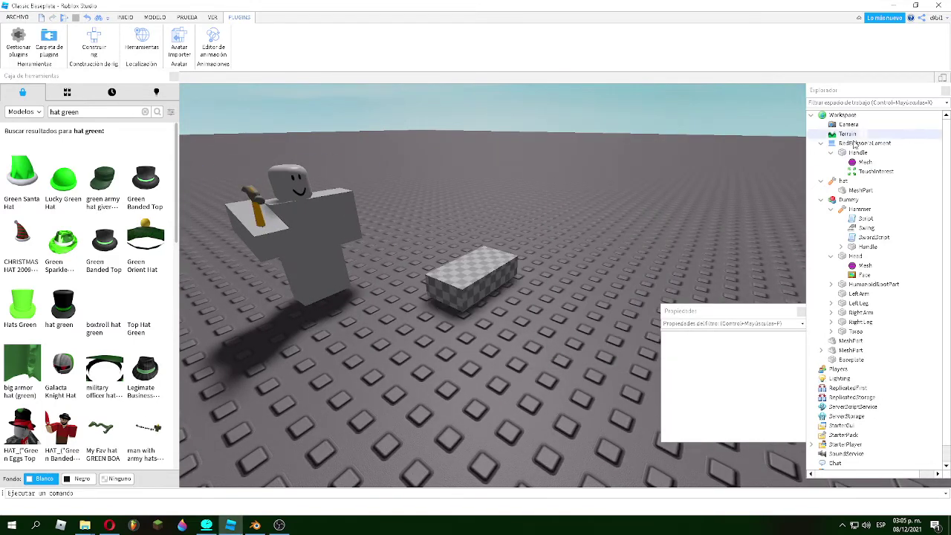
- Select the new checkered MeshPart and shift it slightly across the baseplate
key(f)
scroll(486, 272, up, 2)
click(444, 272)
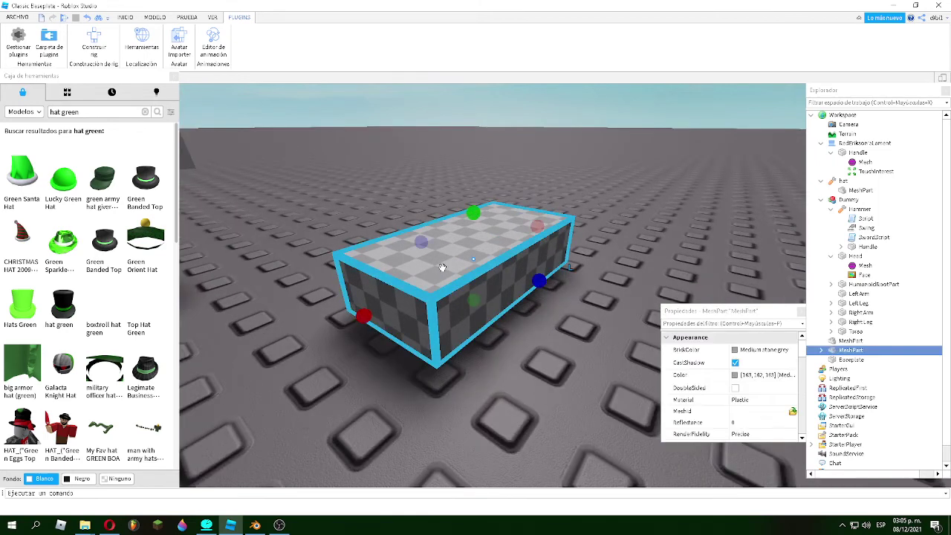
drag(441, 270, 513, 317)
scroll(556, 401, down, 2)
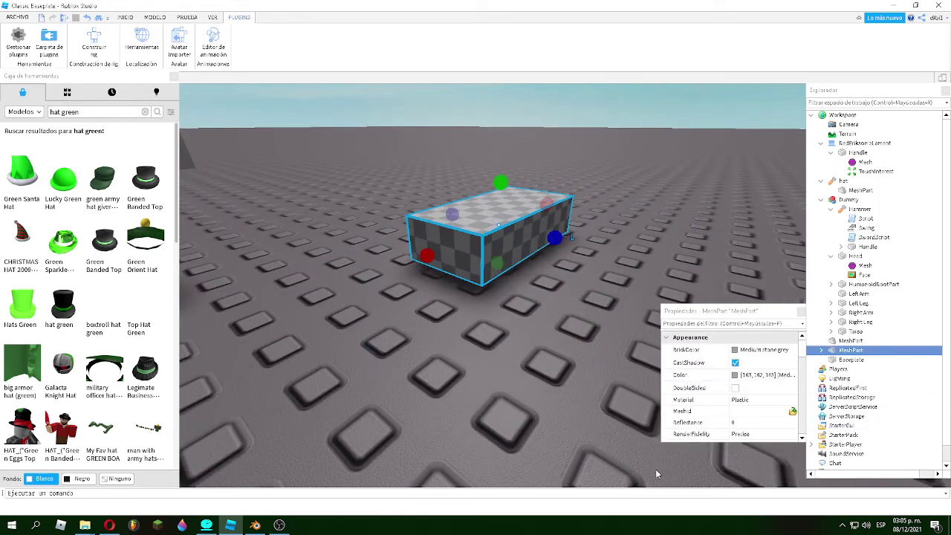
- Load the tutorial mesh file from Downloads as the MeshPart's MeshId, declining the offer to adjust its size
click(792, 412)
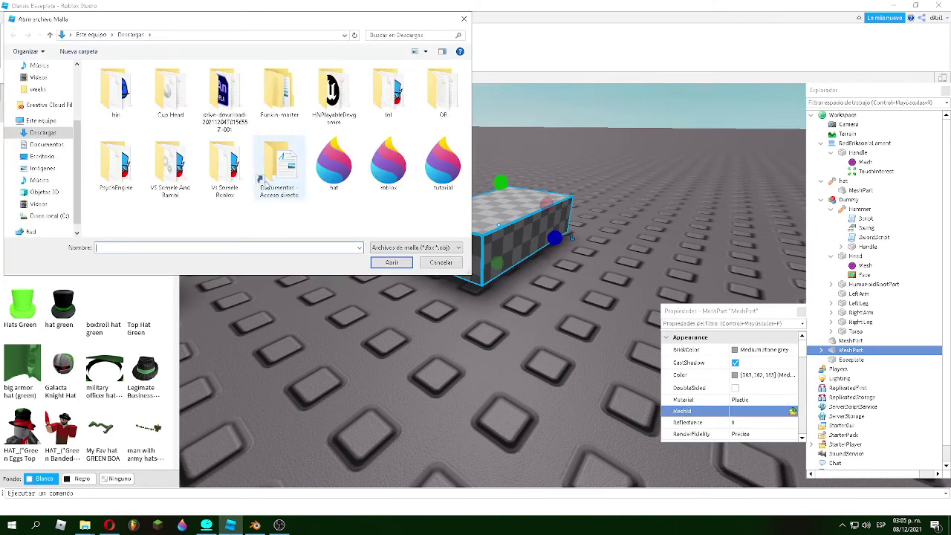
double_click(444, 165)
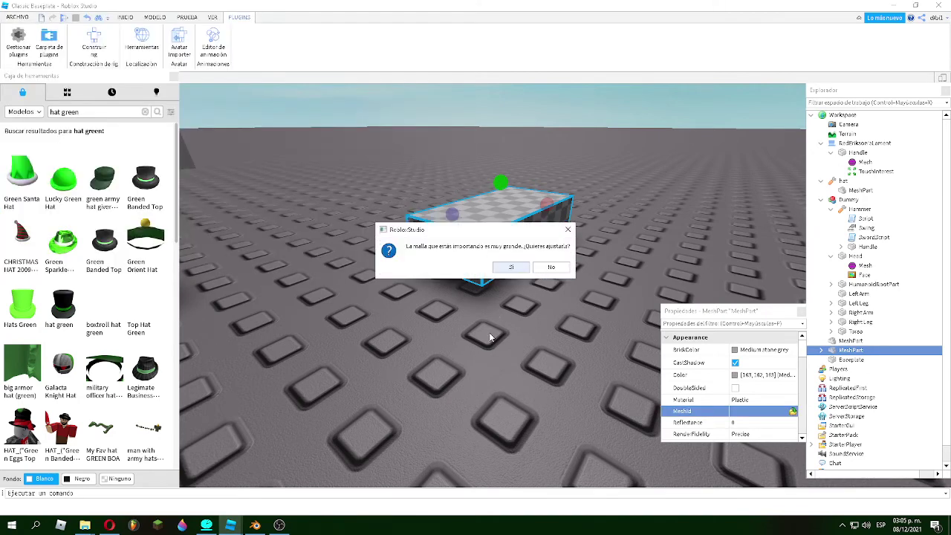
click(557, 269)
click(536, 268)
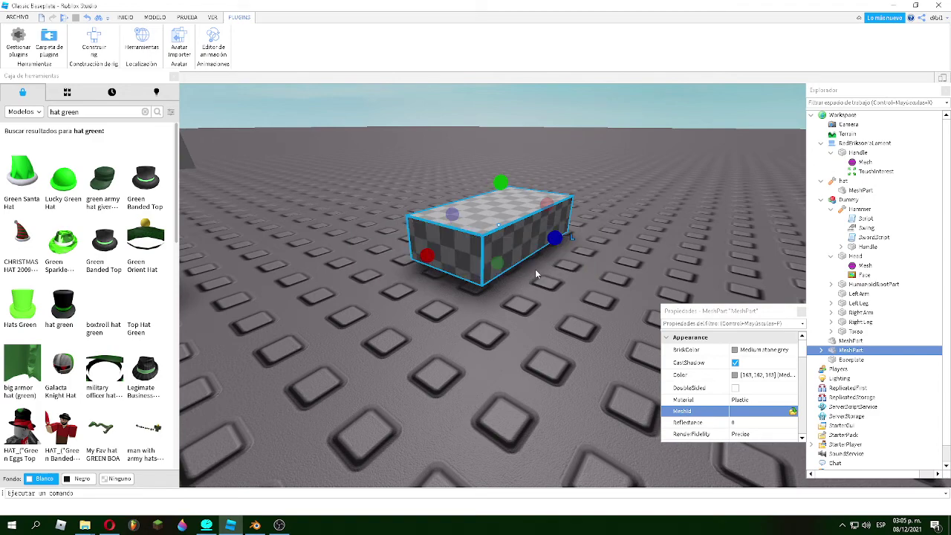
- Move the imported mesh across the baseplate, inspect its shape up close and delete it
right_drag(520, 293, 360, 170)
drag(393, 152, 409, 222)
drag(291, 310, 500, 262)
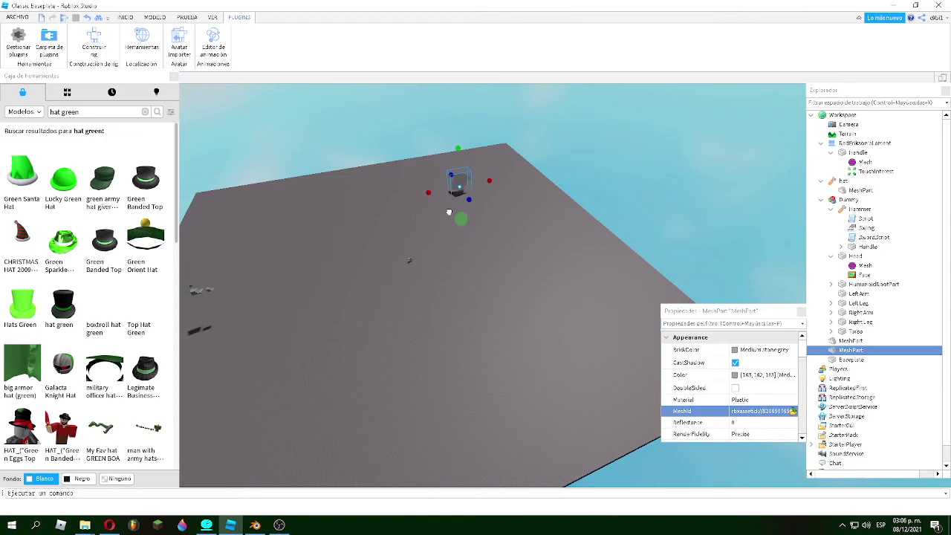
key(f)
key(w)
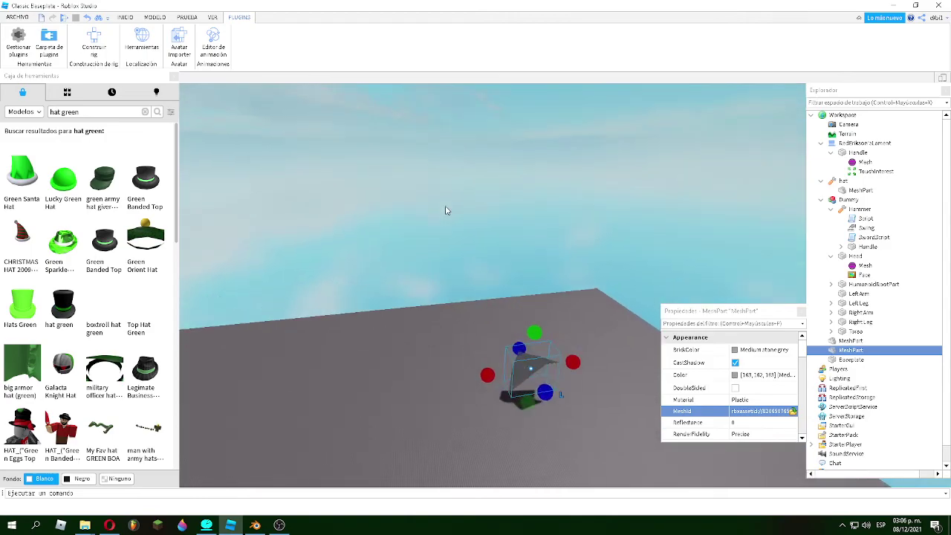
right_drag(445, 210, 445, 205)
key(Delete)
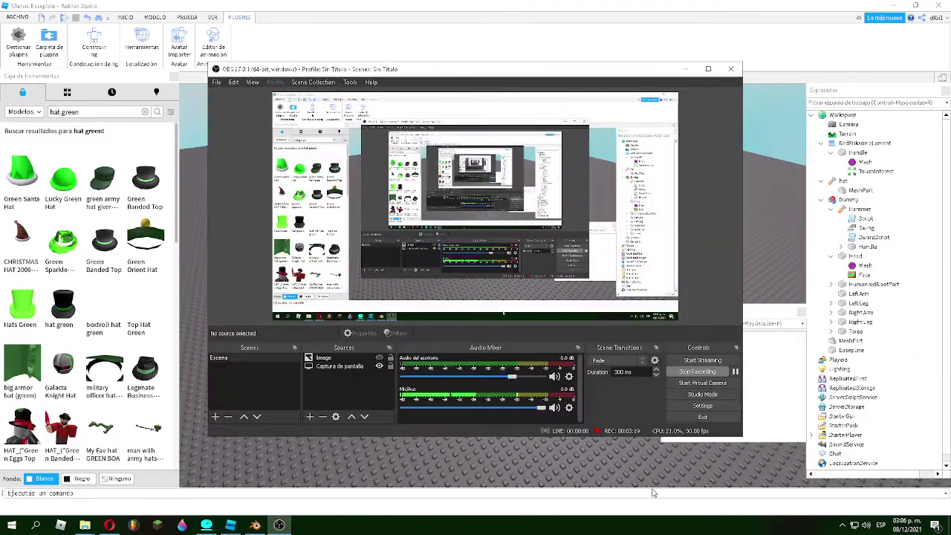
click(570, 459)
right_drag(298, 417, 509, 362)
key(s)
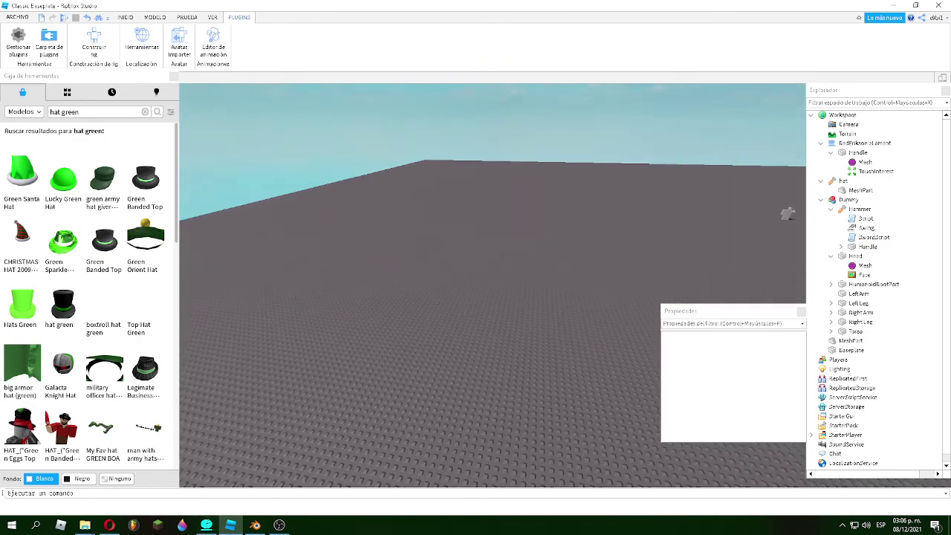
click(280, 525)
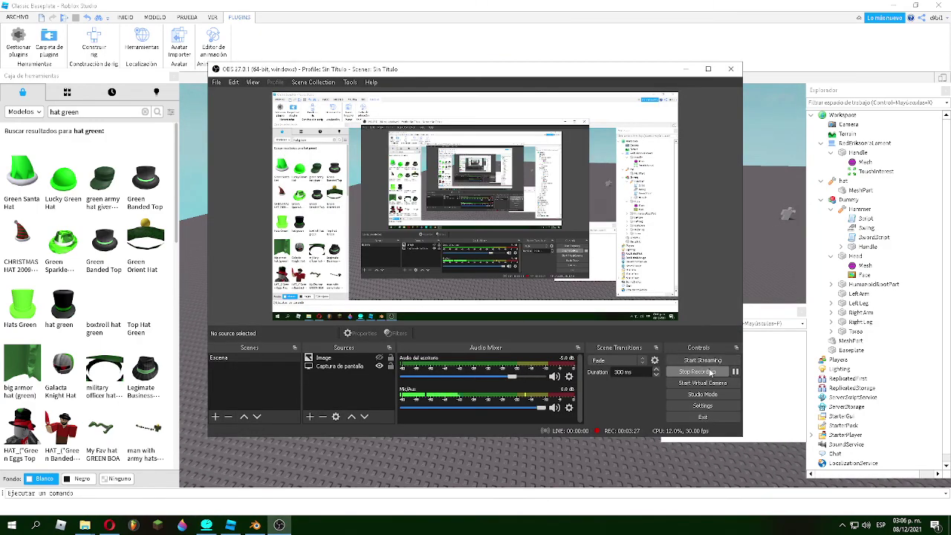